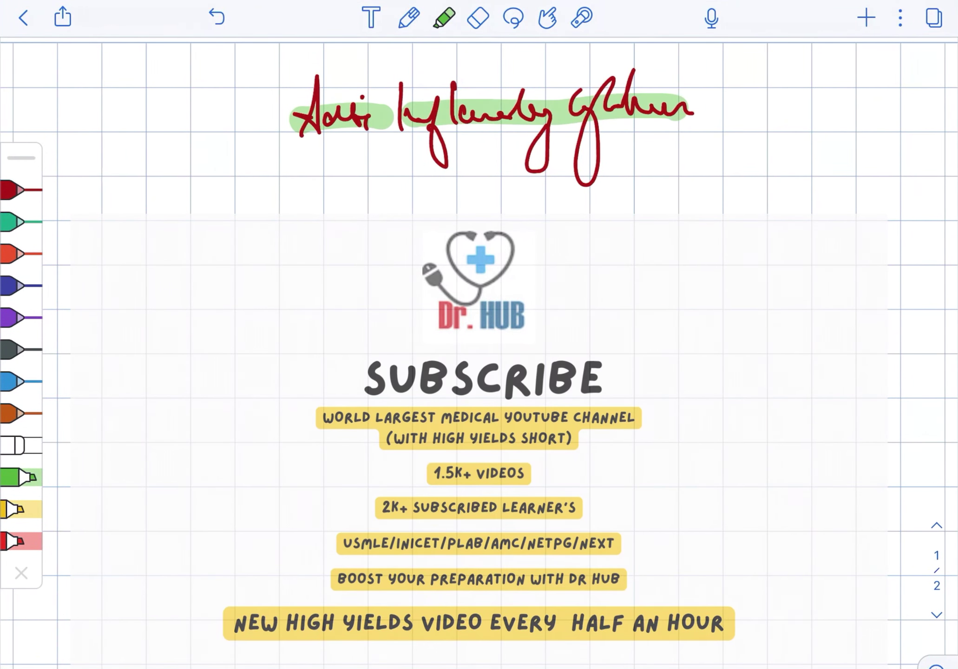
Write and circle the IL4 heading in purple
click(15, 318)
drag(191, 199, 192, 239)
mouse_move(214, 210)
mouse_down()
mouse_move(221, 238)
mouse_move(247, 231)
mouse_up()
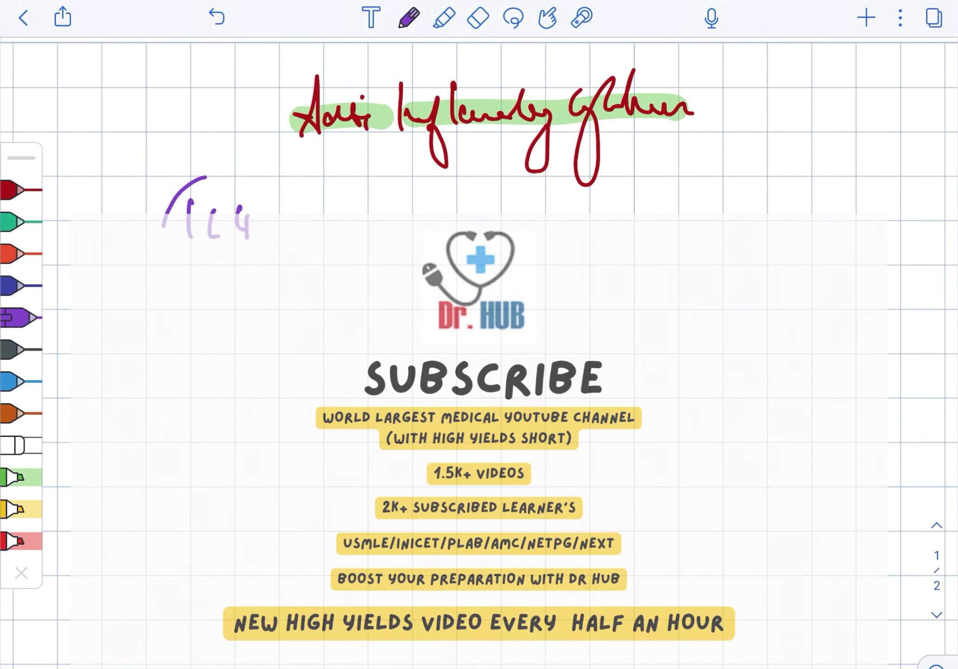
drag(187, 180, 194, 177)
Write the note on proliferation of B cells beside IL4 in dark grey
click(15, 349)
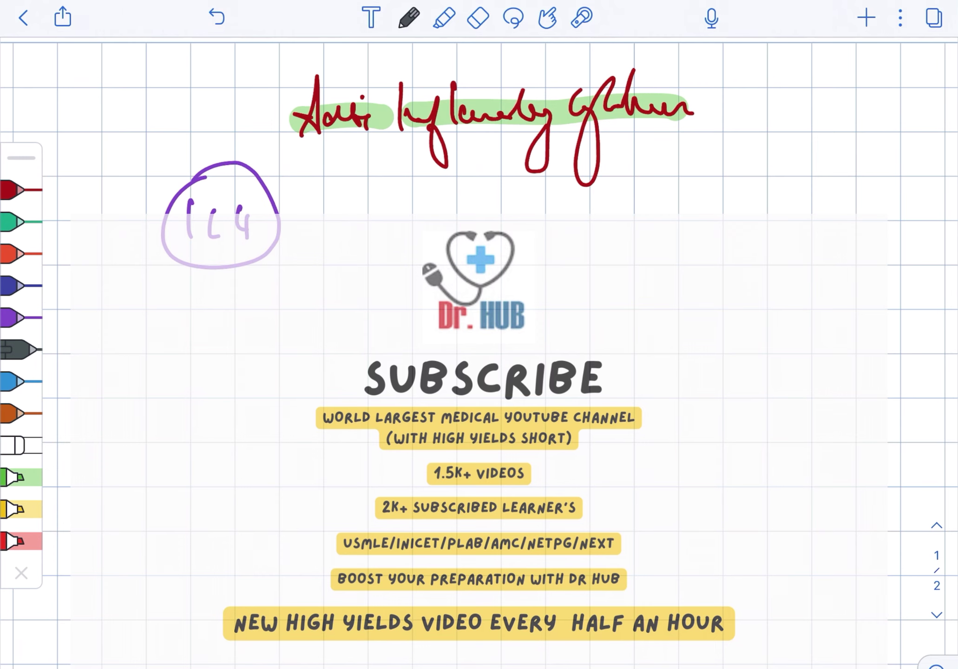
drag(376, 207, 386, 247)
drag(394, 209, 421, 218)
mouse_move(437, 185)
mouse_down()
mouse_move(441, 220)
mouse_move(500, 213)
mouse_move(541, 252)
mouse_up()
drag(587, 174, 611, 212)
mouse_move(637, 193)
mouse_down()
mouse_move(671, 200)
mouse_move(674, 244)
mouse_up()
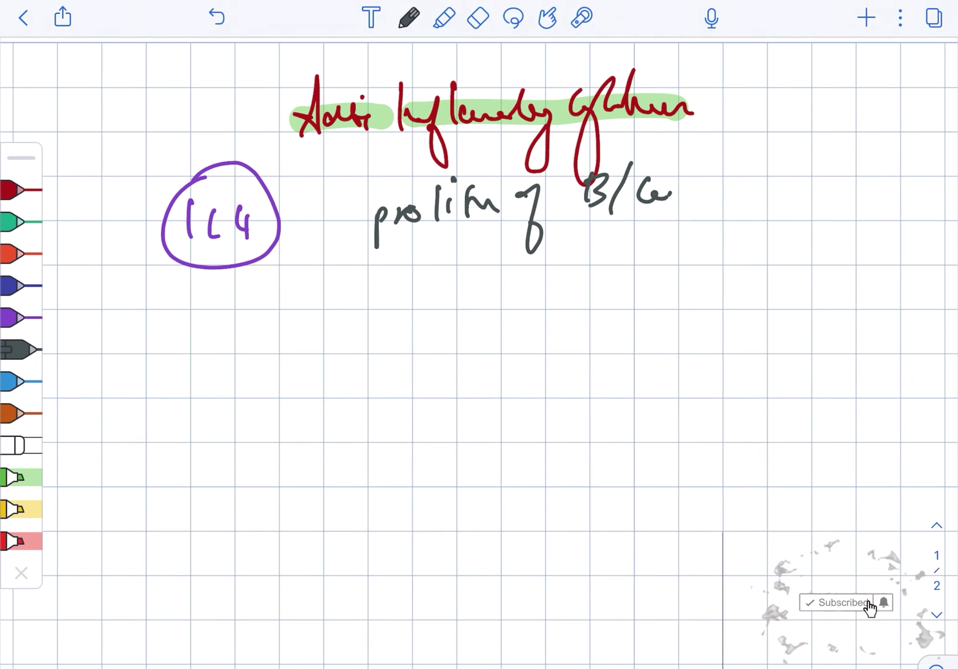
drag(674, 188, 816, 180)
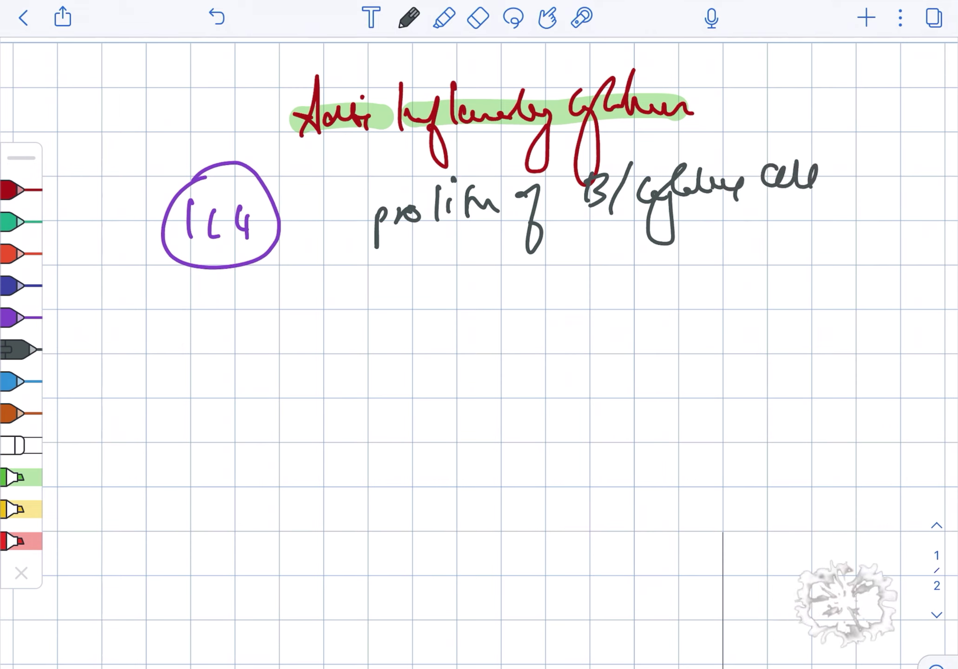
drag(861, 153, 824, 221)
In blue, write an upward arrow to IgG1 and IgE production, circling IgG1 and IgE
click(15, 381)
mouse_move(279, 292)
mouse_down()
mouse_move(274, 321)
mouse_move(291, 300)
mouse_up()
mouse_move(343, 278)
mouse_down()
mouse_move(348, 319)
mouse_move(367, 330)
mouse_up()
drag(389, 273, 413, 307)
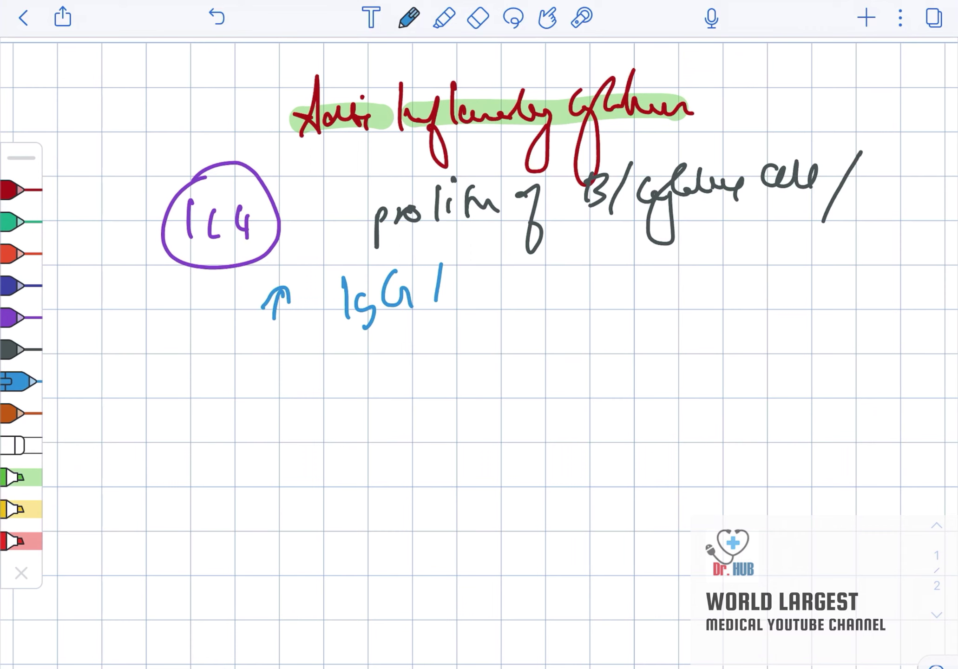
drag(479, 251, 457, 312)
mouse_move(494, 258)
mouse_down()
mouse_move(491, 300)
mouse_move(517, 317)
mouse_up()
mouse_move(536, 261)
mouse_down()
mouse_move(552, 296)
mouse_move(622, 286)
mouse_up()
mouse_move(633, 257)
mouse_down()
mouse_move(652, 284)
mouse_move(670, 283)
mouse_up()
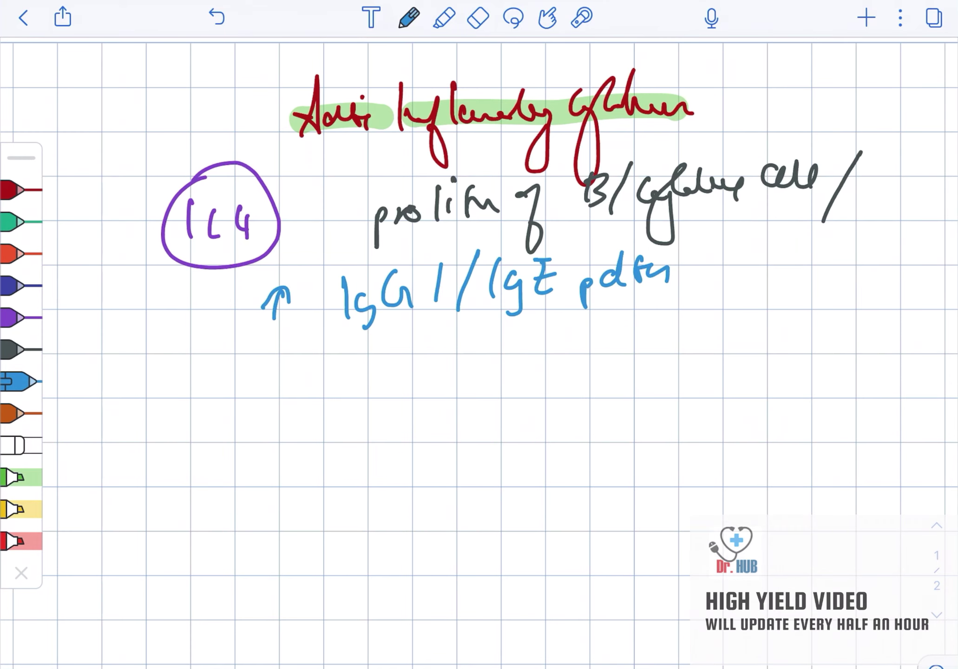
drag(465, 254, 359, 322)
drag(465, 318, 569, 314)
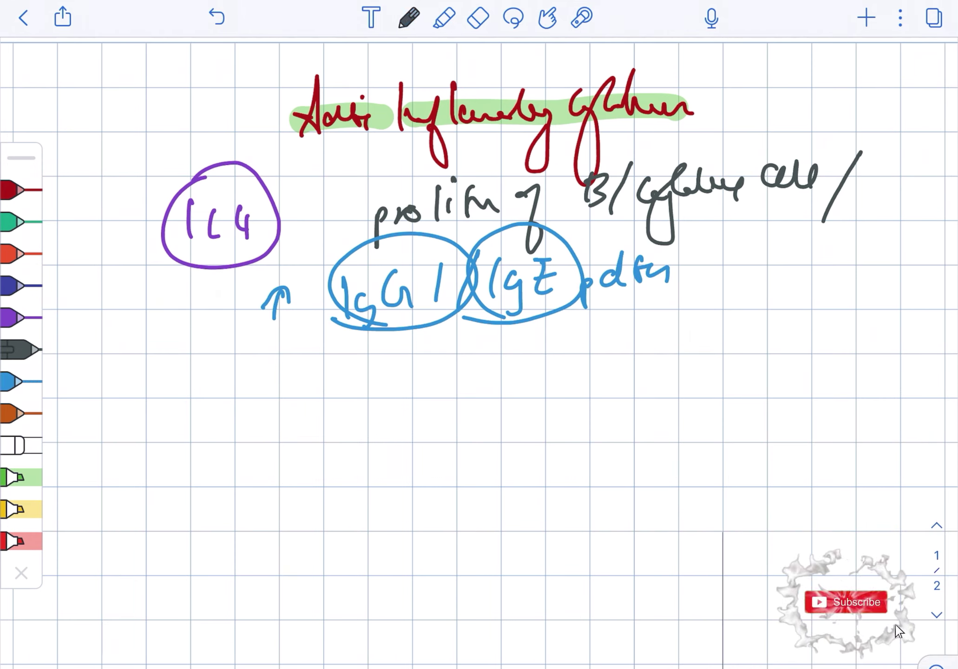
Write the MHC II line below the circled terms
mouse_move(346, 395)
mouse_down()
mouse_move(413, 420)
mouse_move(509, 404)
mouse_up()
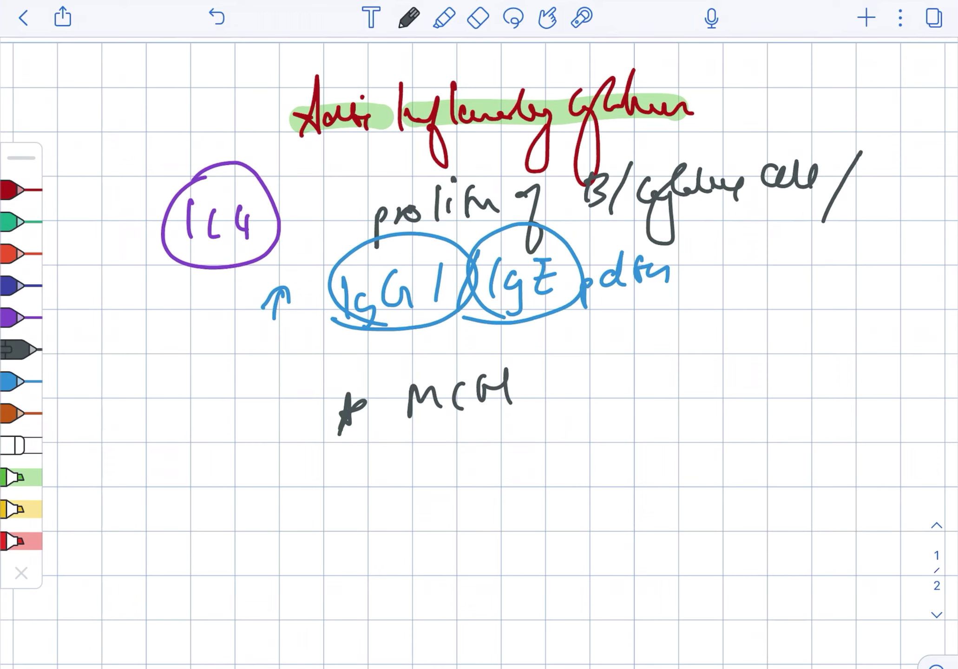
mouse_move(458, 381)
mouse_down()
mouse_move(477, 411)
mouse_move(525, 416)
mouse_up()
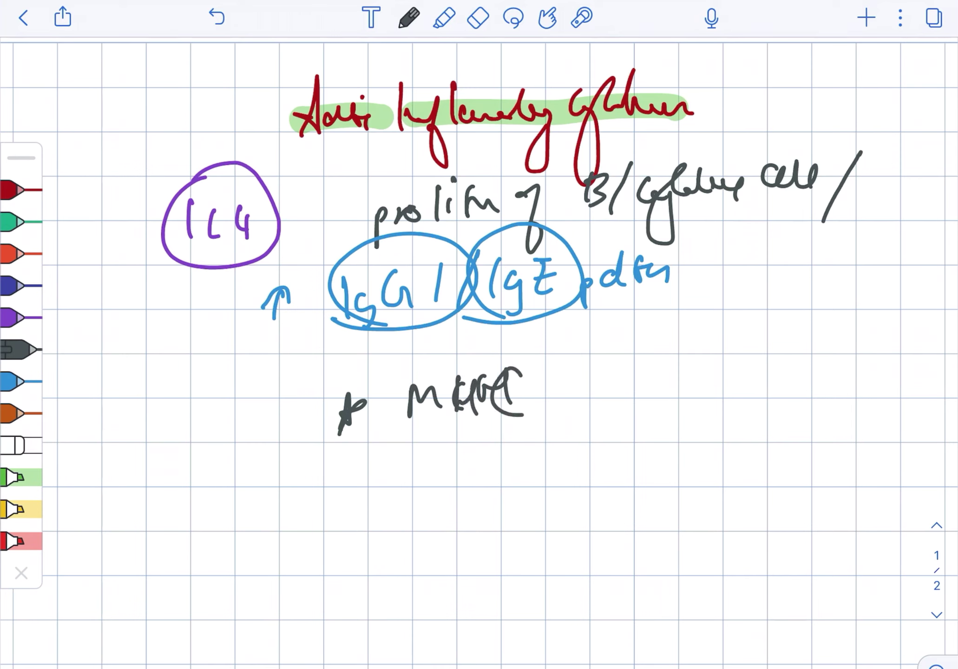
mouse_move(586, 361)
mouse_down()
mouse_move(609, 396)
mouse_move(611, 362)
mouse_up()
mouse_move(574, 409)
mouse_down()
mouse_move(674, 389)
mouse_move(704, 355)
mouse_move(742, 382)
mouse_up()
click(761, 379)
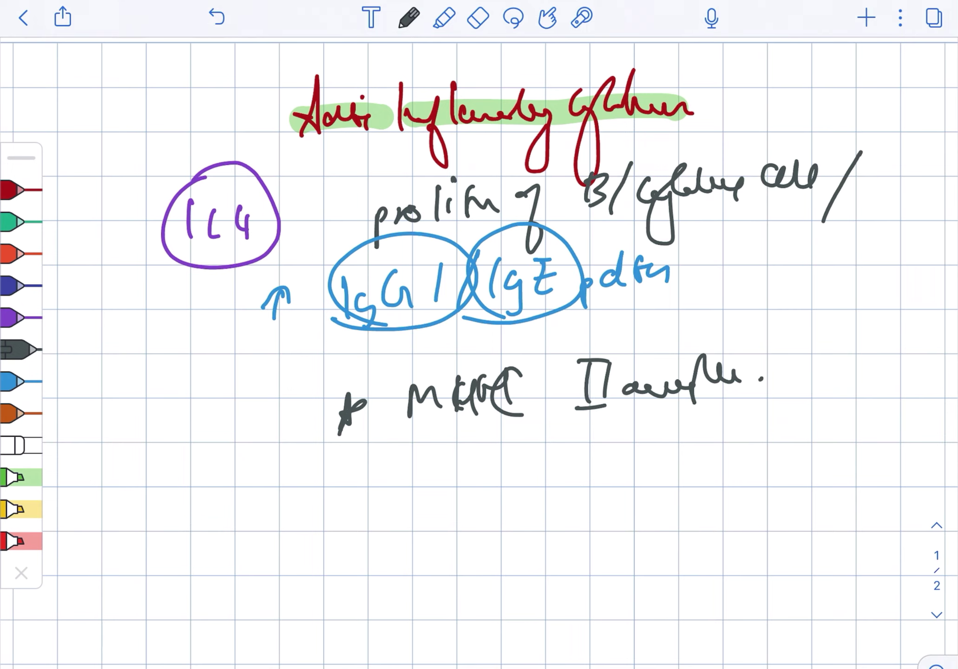
Erase the title, IL4 notes, IgG1/IgE line and MHC II line, leaving the page blank
click(478, 17)
drag(300, 113, 524, 112)
drag(449, 113, 778, 105)
drag(173, 225, 712, 187)
drag(187, 225, 824, 187)
drag(419, 285, 734, 225)
drag(239, 300, 584, 390)
drag(337, 412, 749, 382)
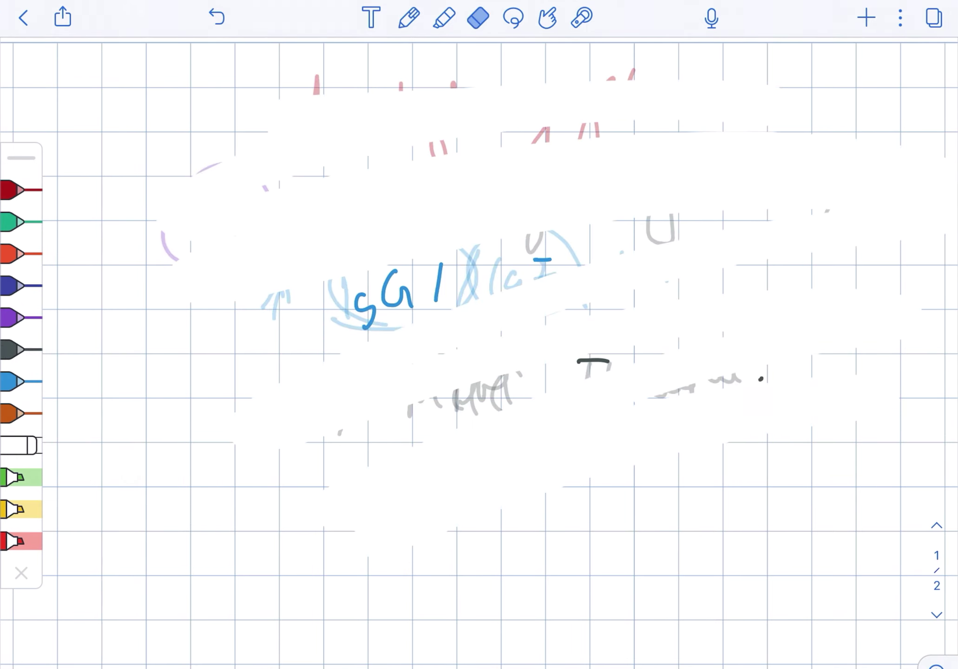
drag(187, 225, 899, 262)
drag(464, 359, 749, 375)
drag(337, 299, 607, 225)
drag(673, 262, 764, 382)
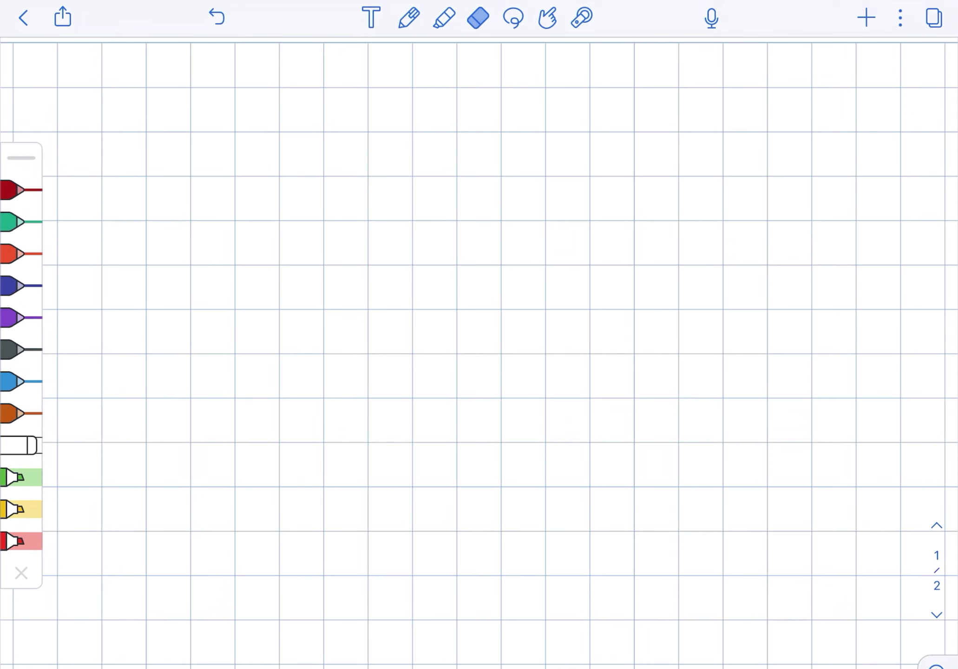
Write IL10 at the top left in dark blue and circle it
click(20, 286)
drag(186, 129, 185, 165)
drag(203, 129, 216, 165)
drag(229, 133, 228, 164)
drag(241, 132, 258, 150)
drag(202, 98, 180, 120)
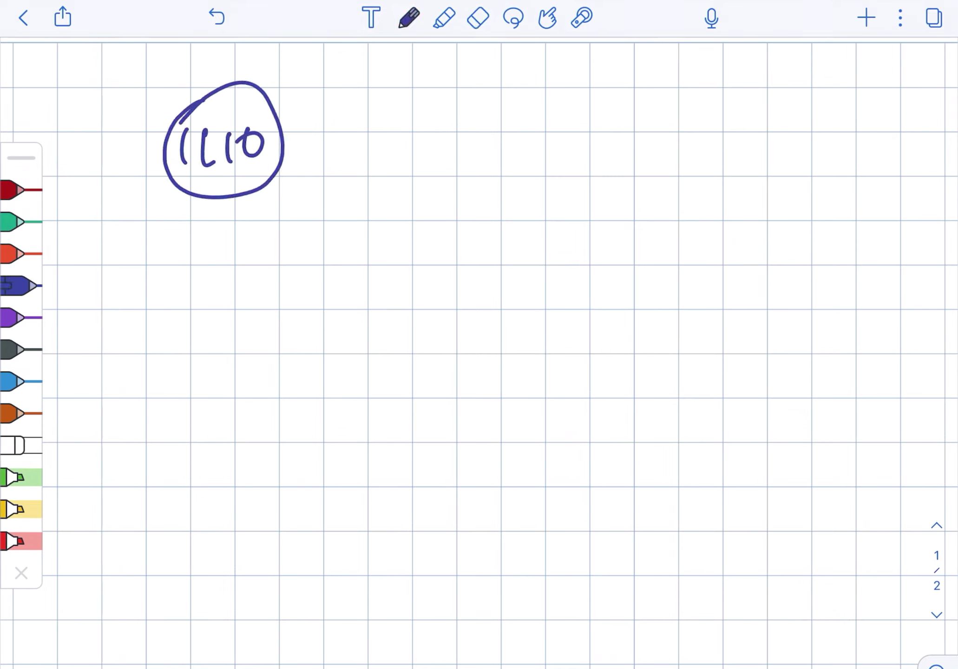
In purple, write a circled minus and arrow to underlined IFNγ/IL12, with production circled
click(20, 318)
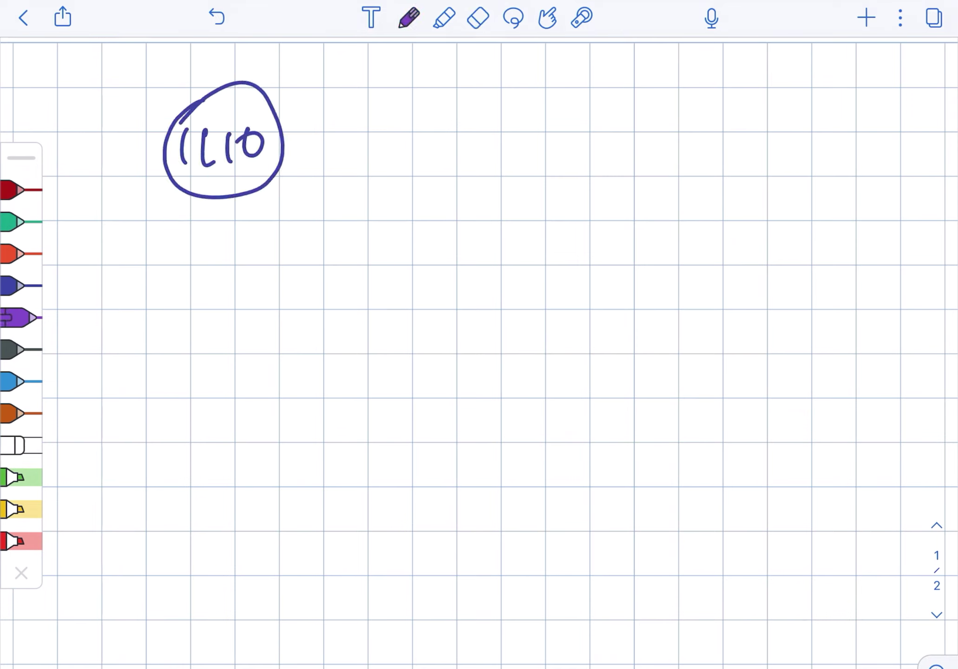
drag(371, 118, 535, 121)
mouse_move(524, 108)
mouse_down()
mouse_move(541, 105)
mouse_move(581, 143)
mouse_up()
mouse_move(602, 99)
mouse_down()
mouse_move(602, 139)
mouse_move(659, 101)
mouse_move(685, 138)
mouse_up()
drag(701, 92, 675, 123)
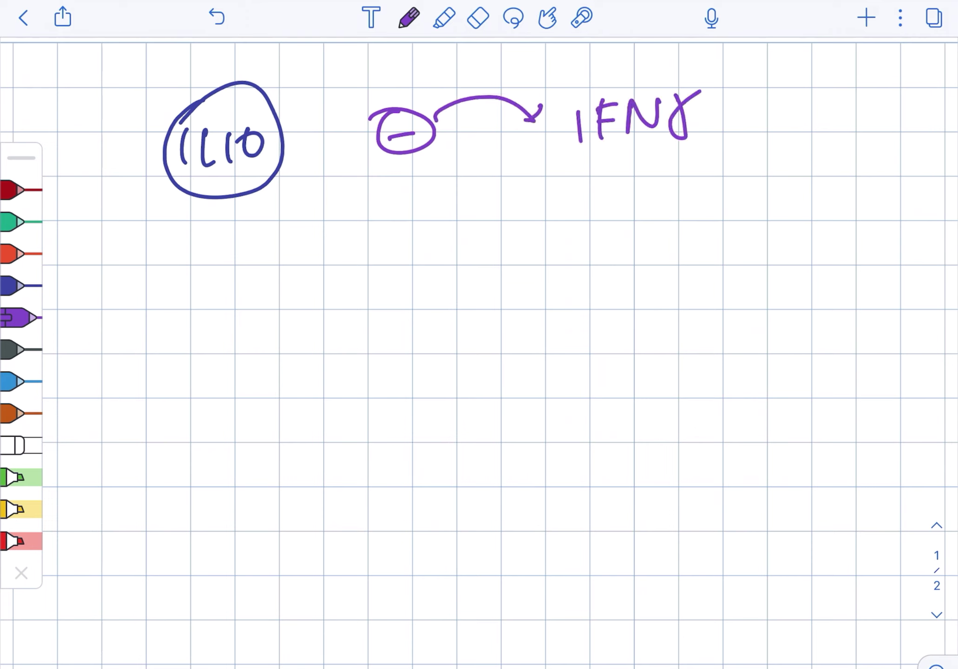
drag(742, 86, 717, 136)
mouse_move(767, 94)
mouse_down()
mouse_move(785, 133)
mouse_move(805, 127)
mouse_up()
drag(813, 97, 835, 132)
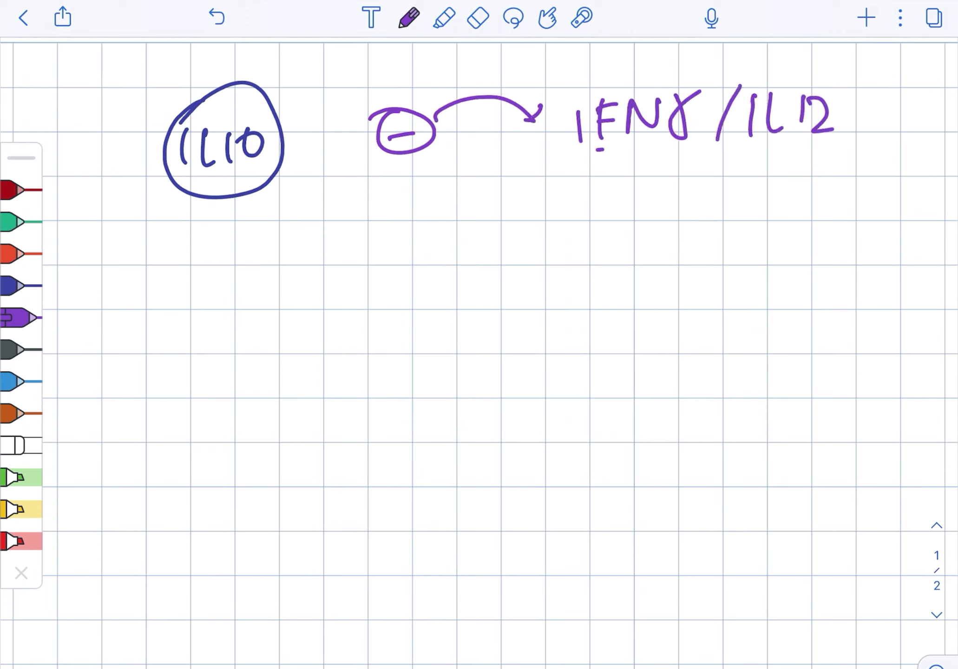
drag(597, 150, 848, 155)
drag(749, 180, 746, 208)
mouse_move(761, 188)
mouse_down()
mouse_move(781, 171)
mouse_move(793, 190)
mouse_up()
mouse_move(792, 188)
mouse_down()
mouse_move(816, 183)
mouse_move(689, 214)
mouse_up()
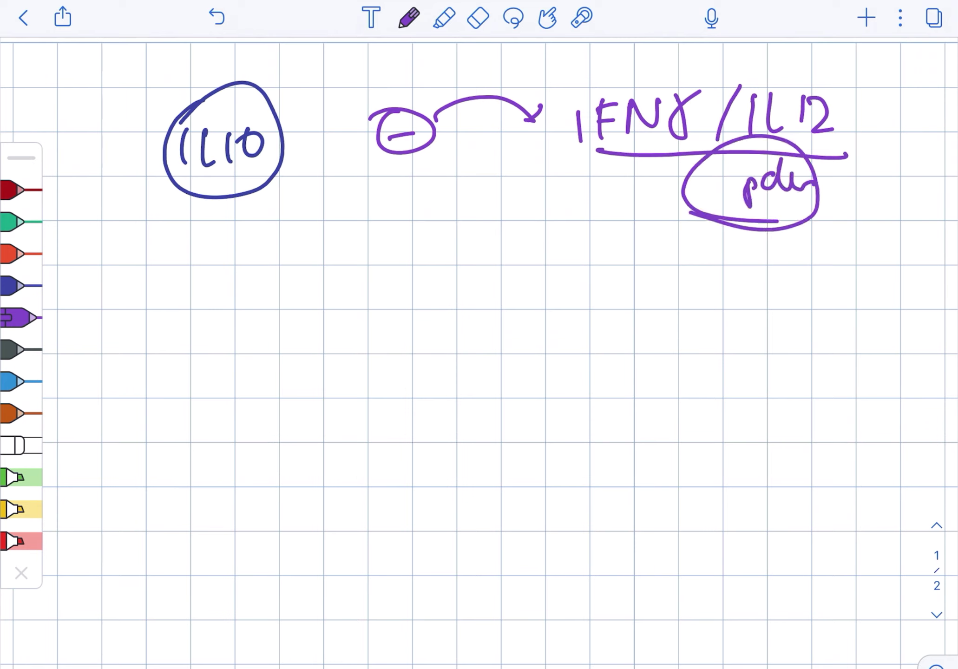
In blue, write a minus sign, circled IFN and macrophage cell function below IL10
click(17, 382)
drag(277, 253, 274, 259)
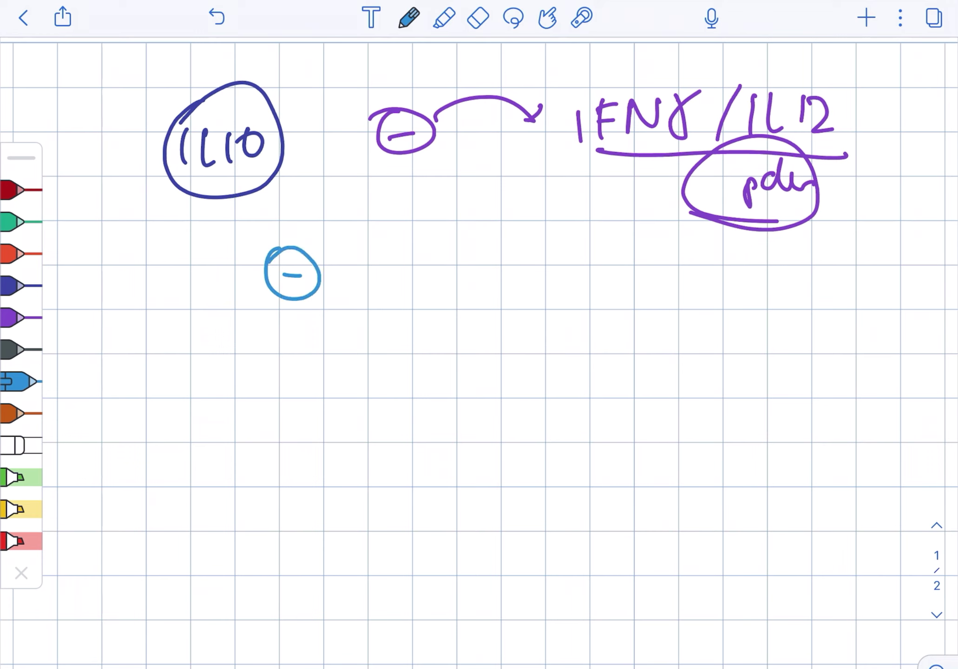
drag(380, 251, 423, 266)
drag(419, 224, 360, 225)
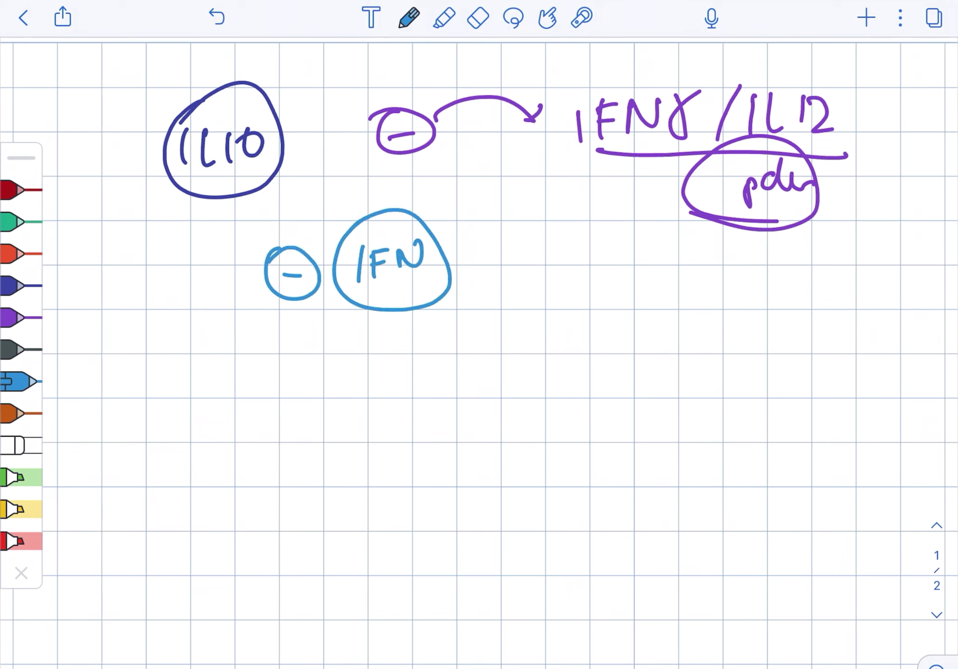
mouse_move(506, 236)
mouse_down()
mouse_move(524, 278)
mouse_move(783, 270)
mouse_up()
drag(812, 229, 815, 281)
drag(801, 258, 825, 254)
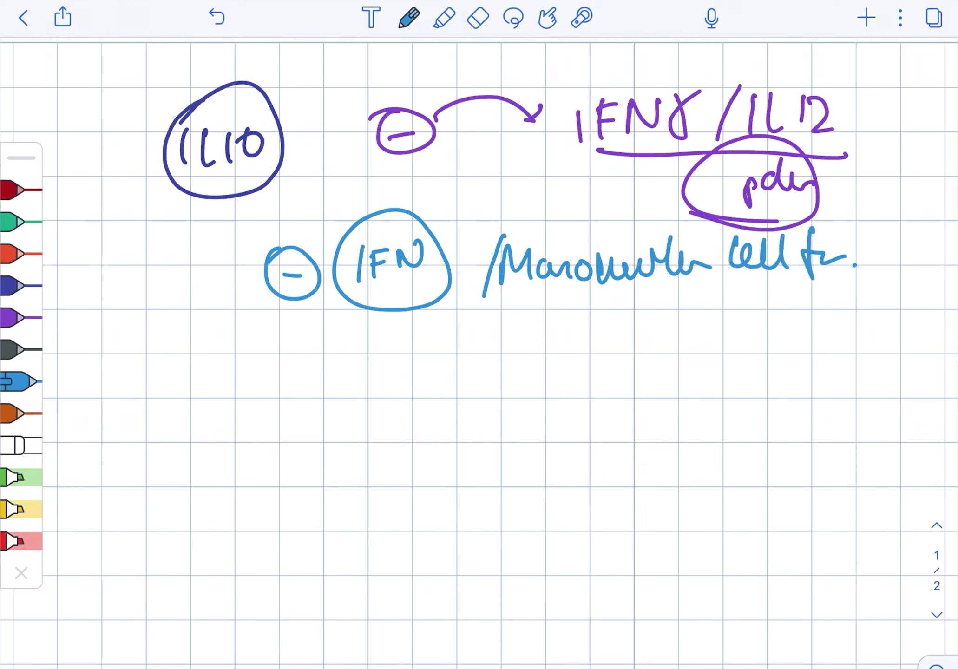
Draw an orange arrow below the IFN line, then write and circle IL13
click(16, 413)
drag(267, 409, 299, 416)
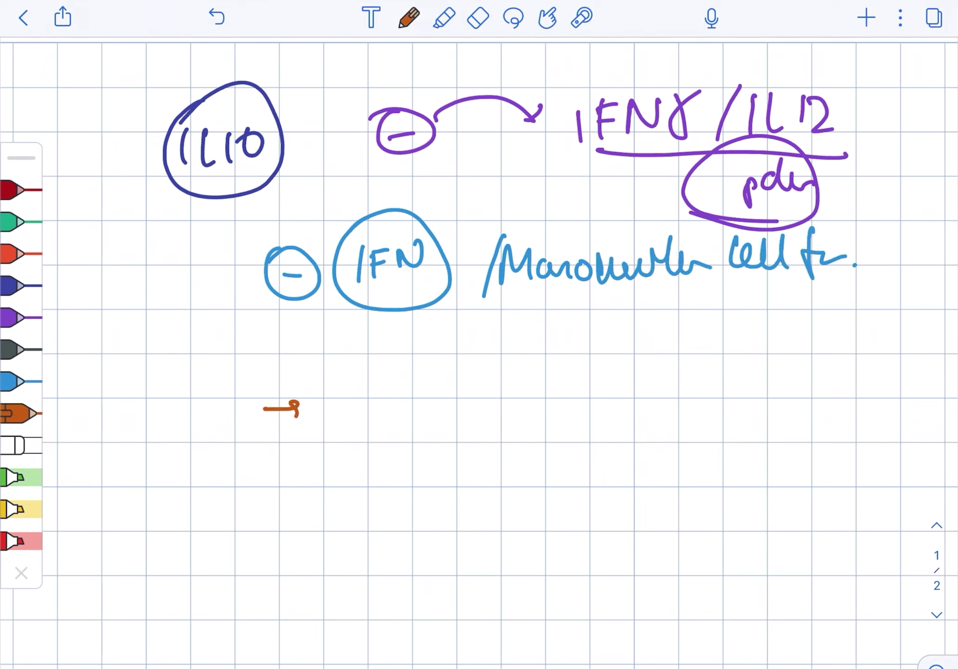
drag(423, 401, 433, 408)
drag(385, 352, 357, 367)
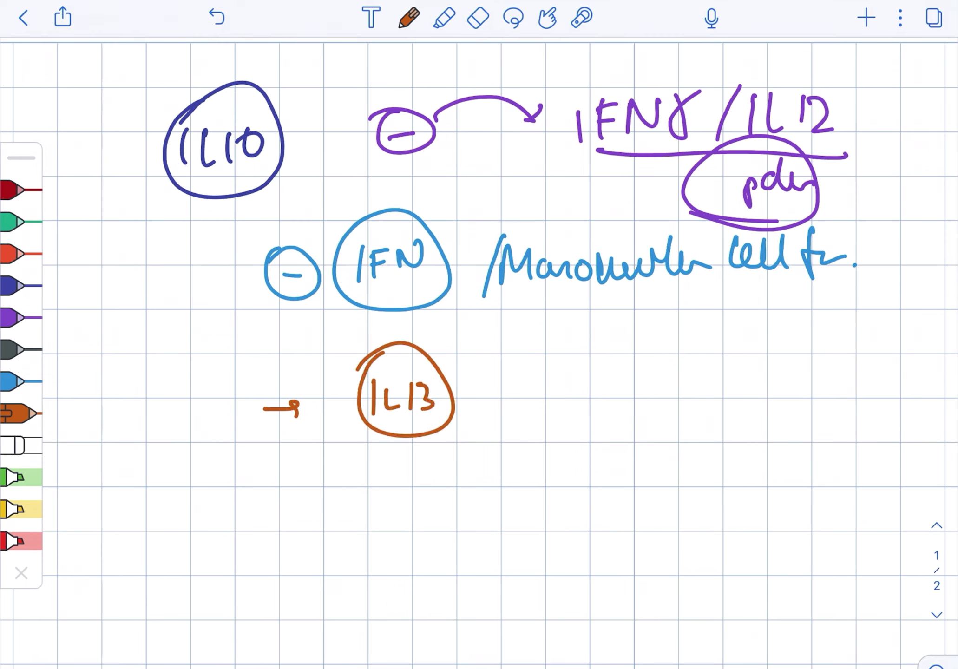